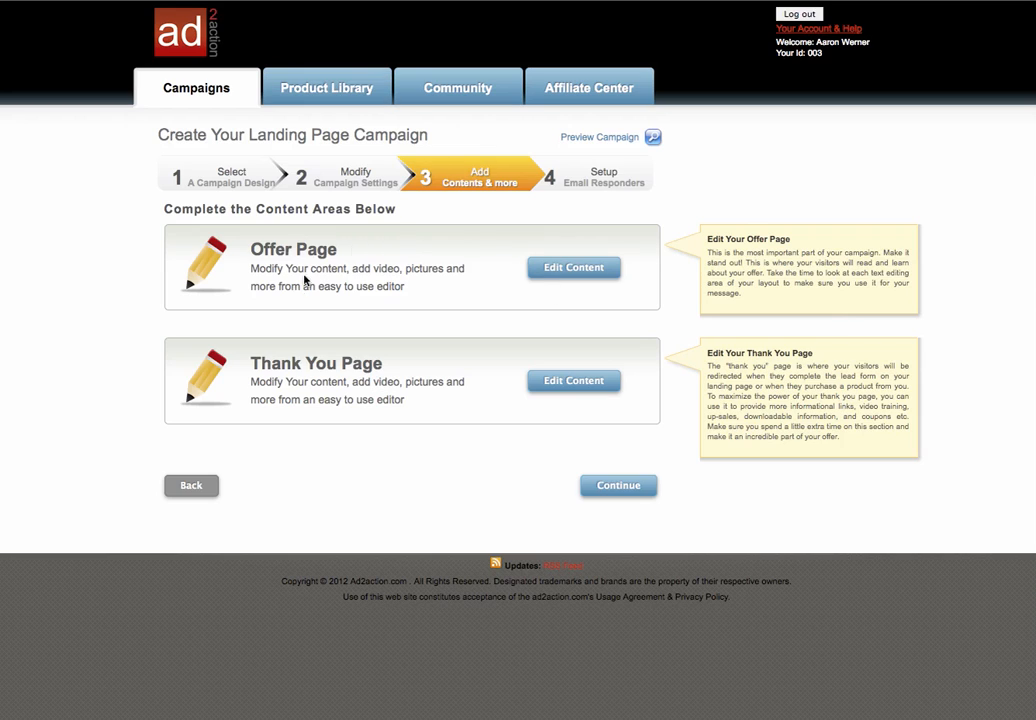
Open the Offer Page content of the landing page campaign for editing.
drag(341, 249, 262, 249)
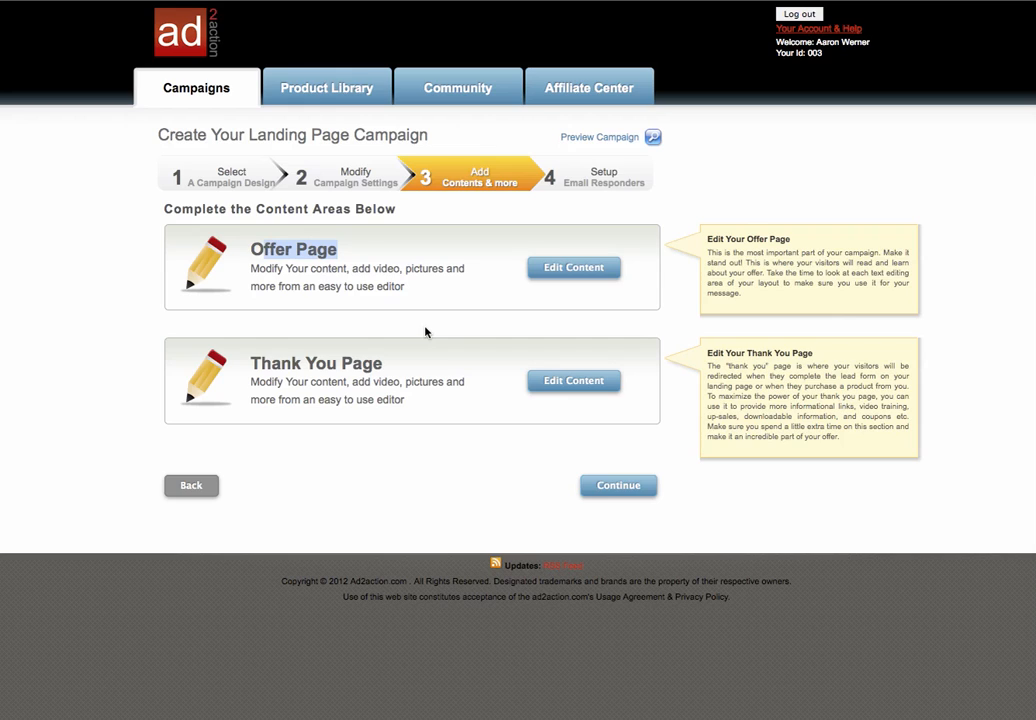
click(490, 213)
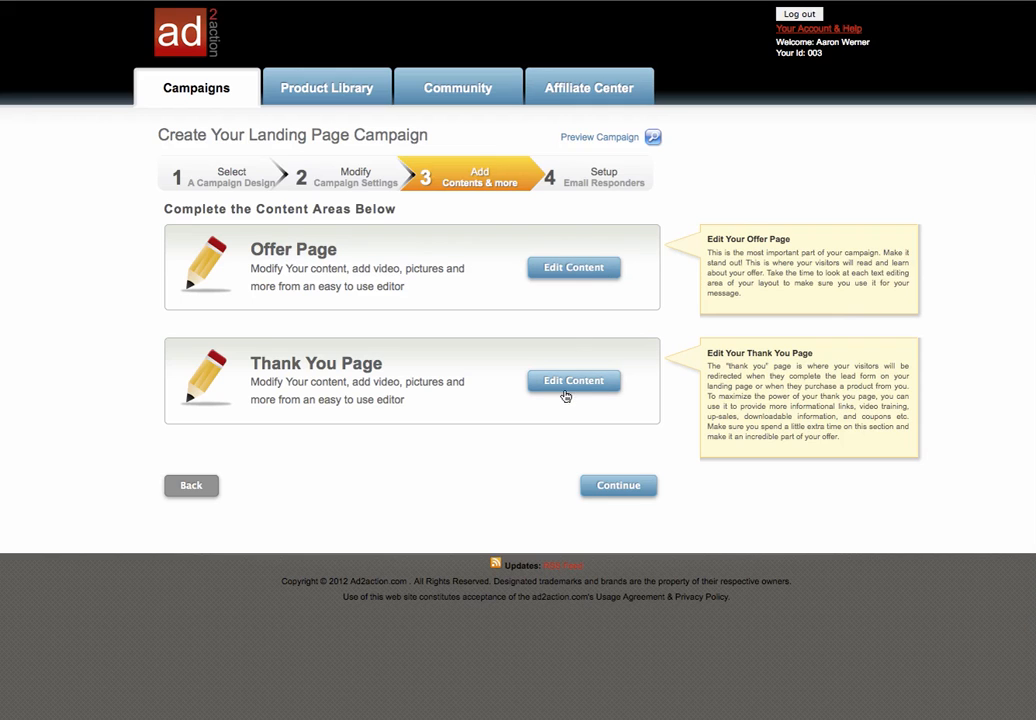
click(575, 279)
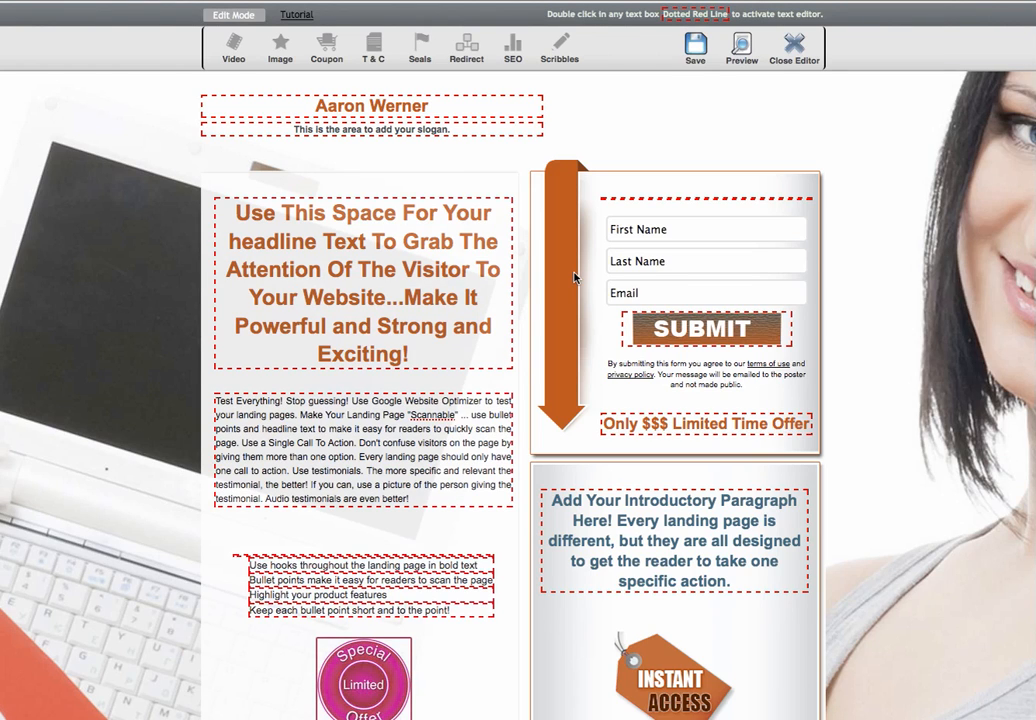
Enter random trial characters inside the word "Text" in the main headline and delete them again.
double_click(340, 244)
text(khjkhsdjkhkjsdfha)
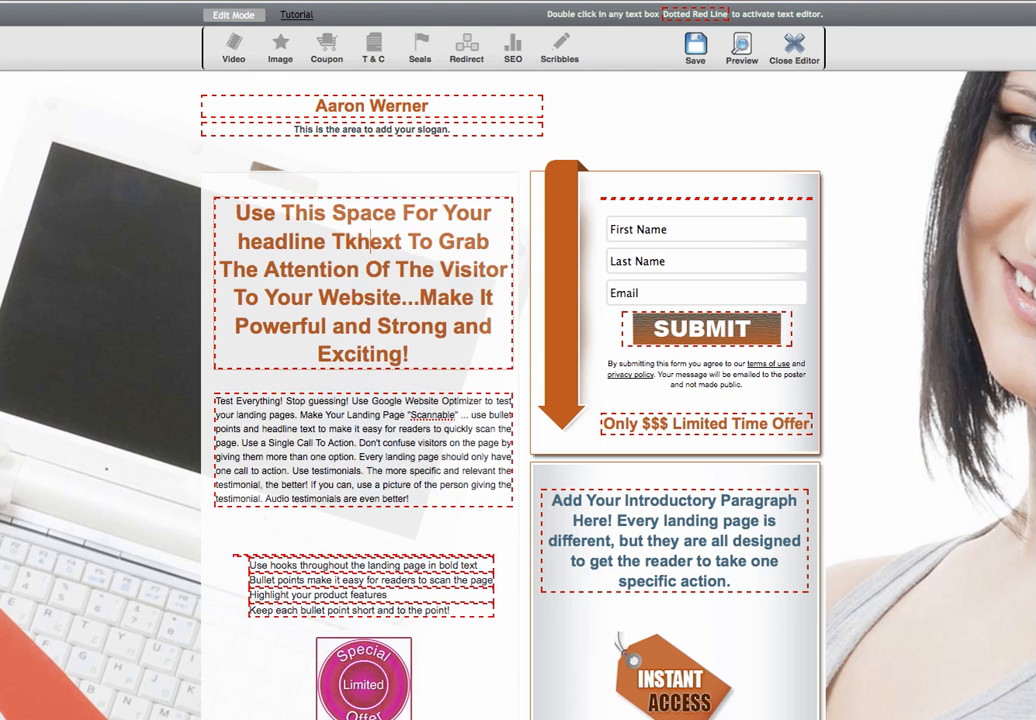
text(jkhds)
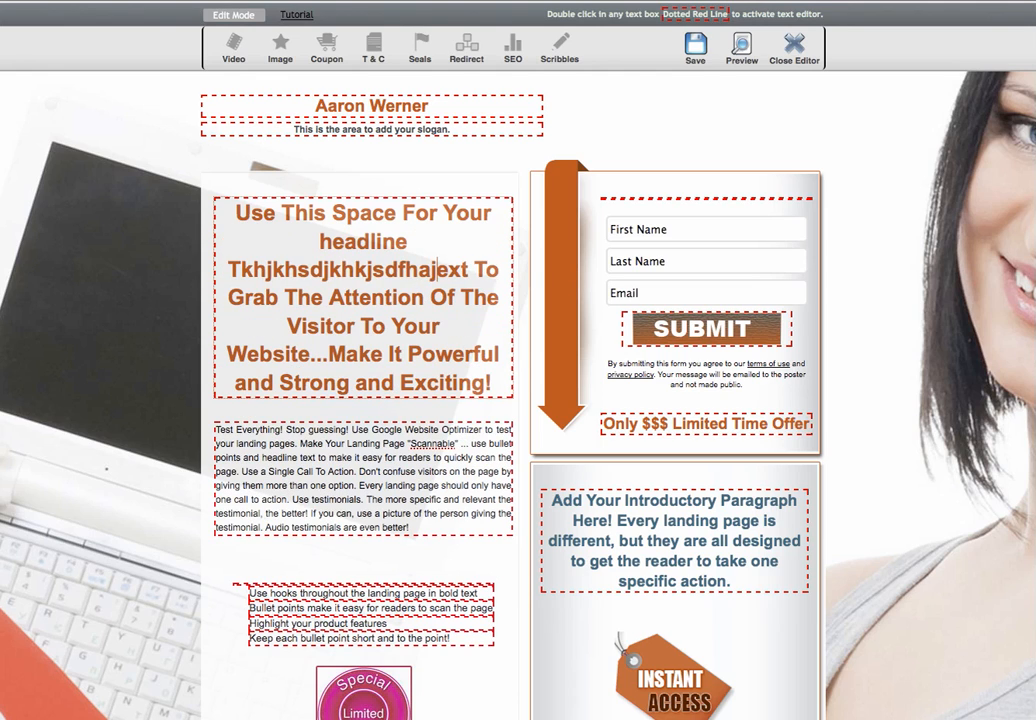
key(BackSpace)
key(BackSpace)
key(BackSpace)
key(BackSpace)
key(BackSpace)
key(BackSpace)
key(BackSpace)
key(BackSpace)
key(BackSpace)
key(BackSpace)
key(BackSpace)
key(BackSpace)
key(BackSpace)
key(BackSpace)
key(BackSpace)
key(BackSpace)
key(BackSpace)
key(BackSpace)
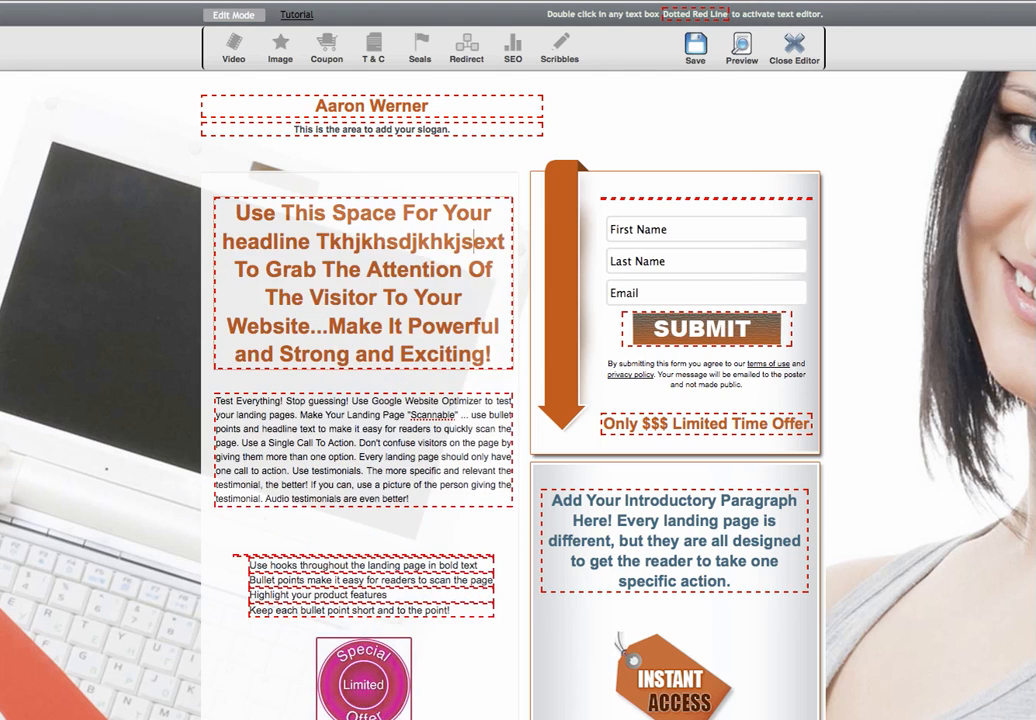
key(BackSpace)
key(BackSpace)
key(BackSpace)
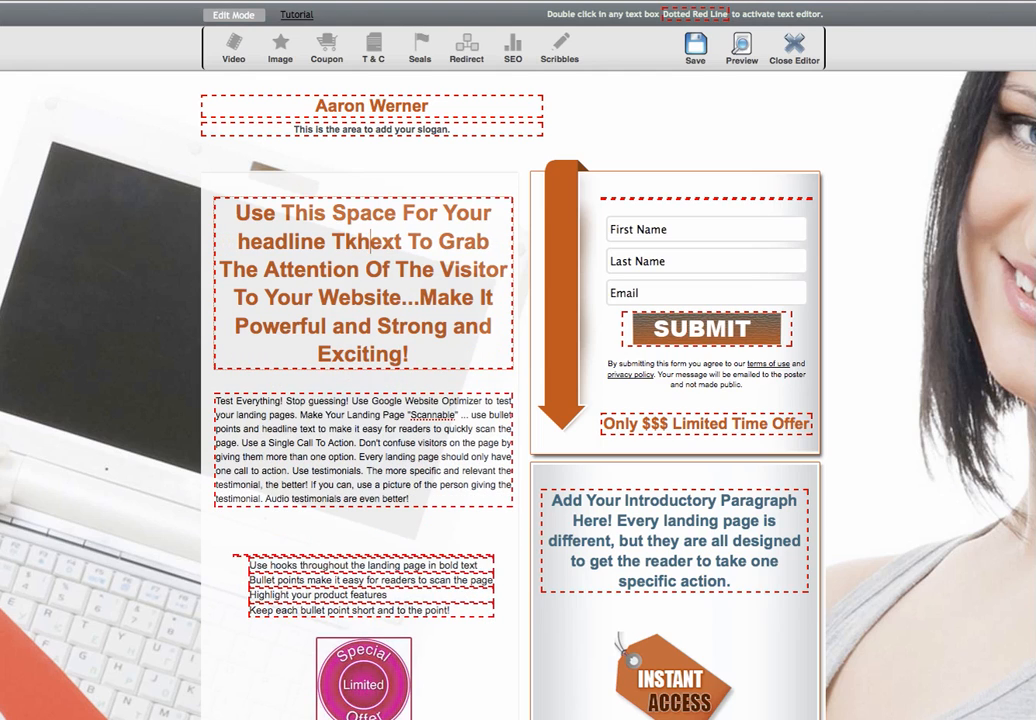
key(BackSpace)
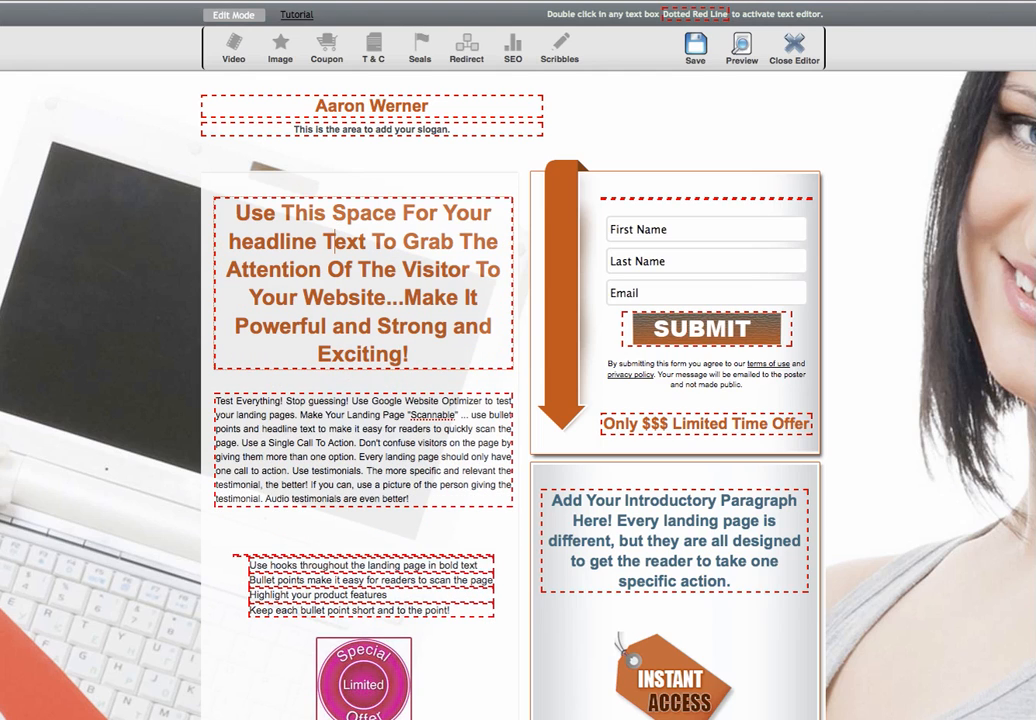
View the "Test Everything!" paragraph in the content editor, close it, and look over the whole offer page.
double_click(366, 443)
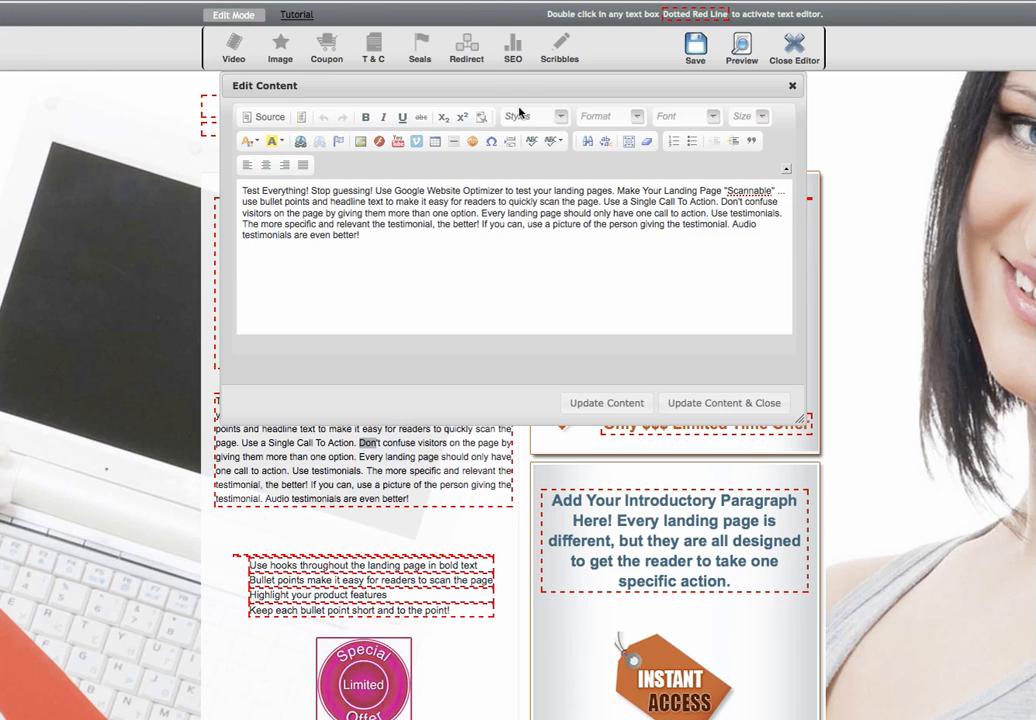
click(788, 84)
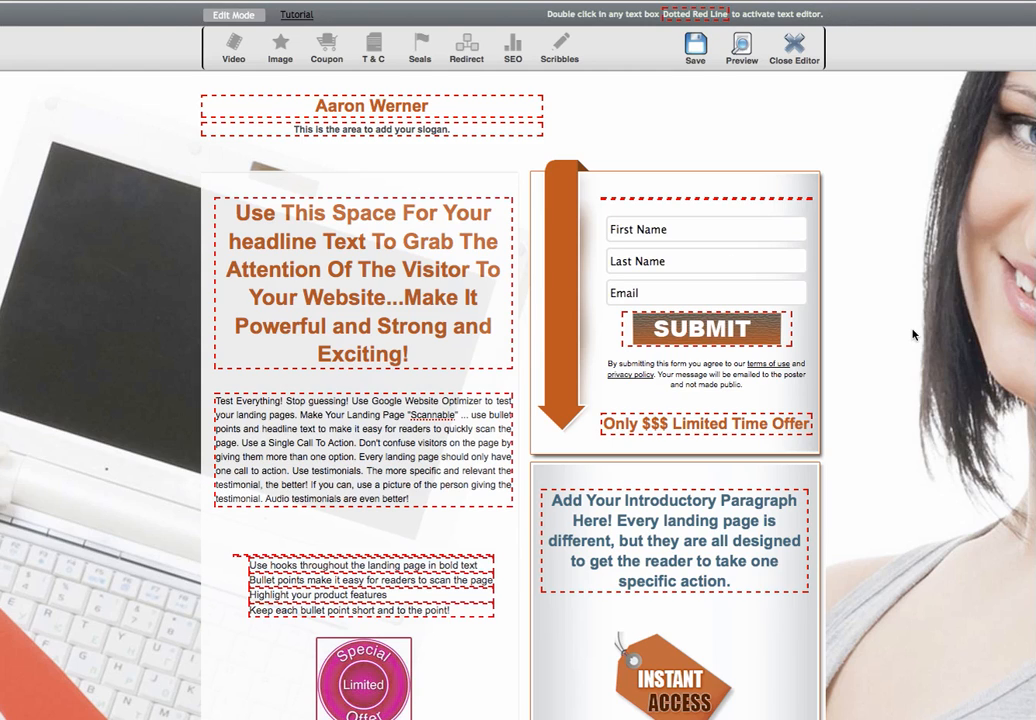
scroll(518, 400, down, 4)
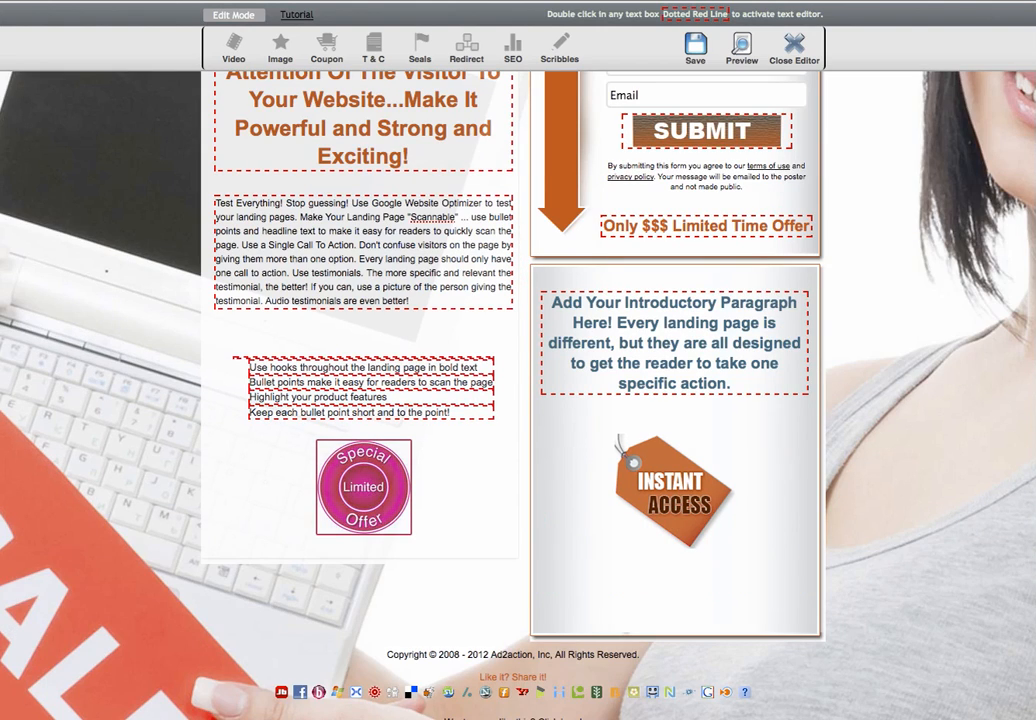
scroll(518, 400, up, 2)
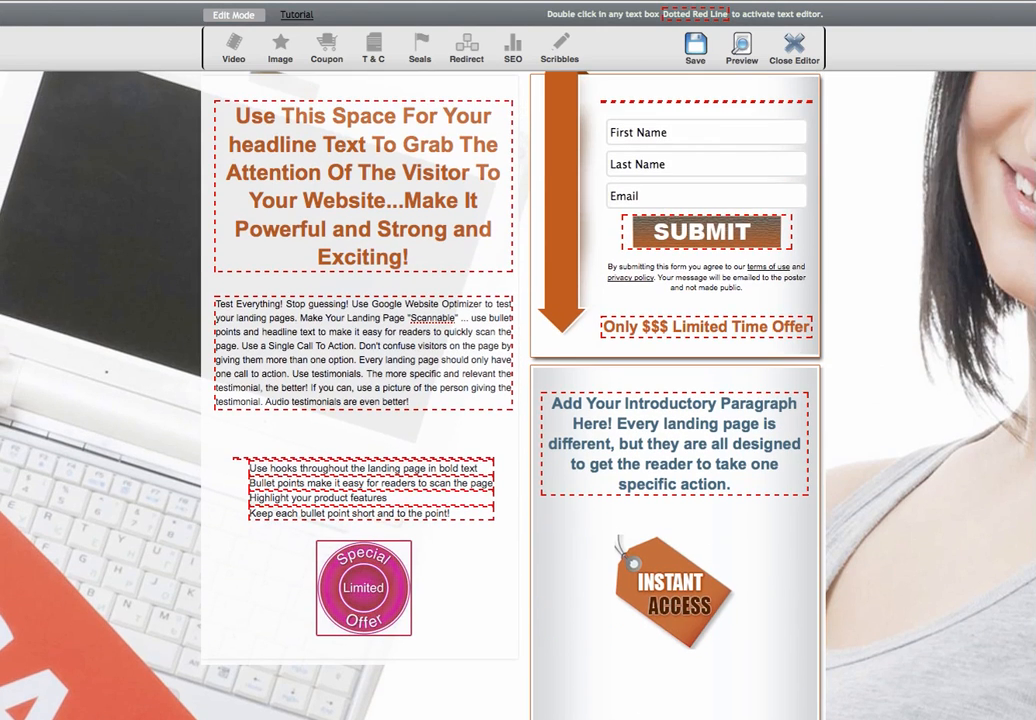
scroll(518, 400, up, 1)
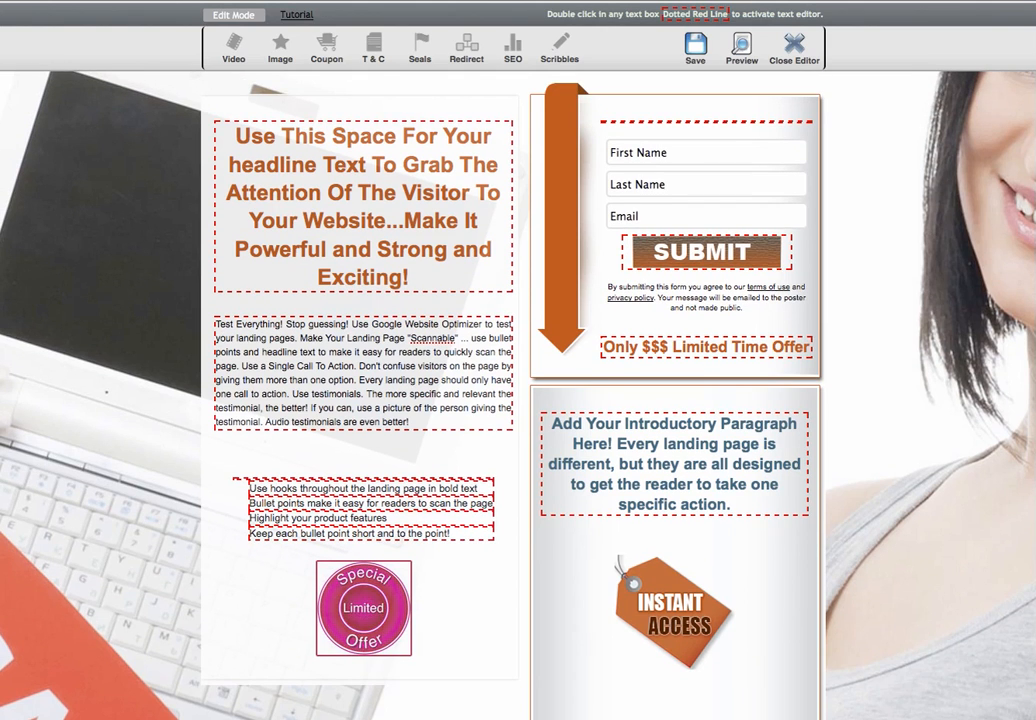
scroll(518, 400, up, 2)
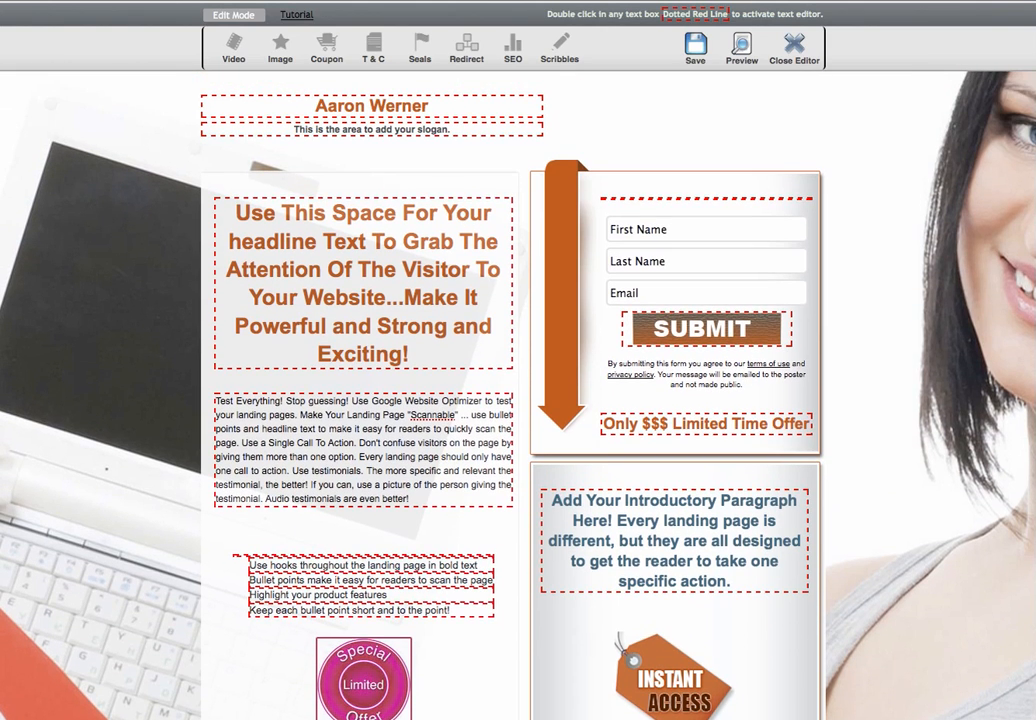
Review the editable text areas: name, headline, body paragraph, bullet points, introductory paragraph and limited-time offer line.
drag(449, 105, 309, 108)
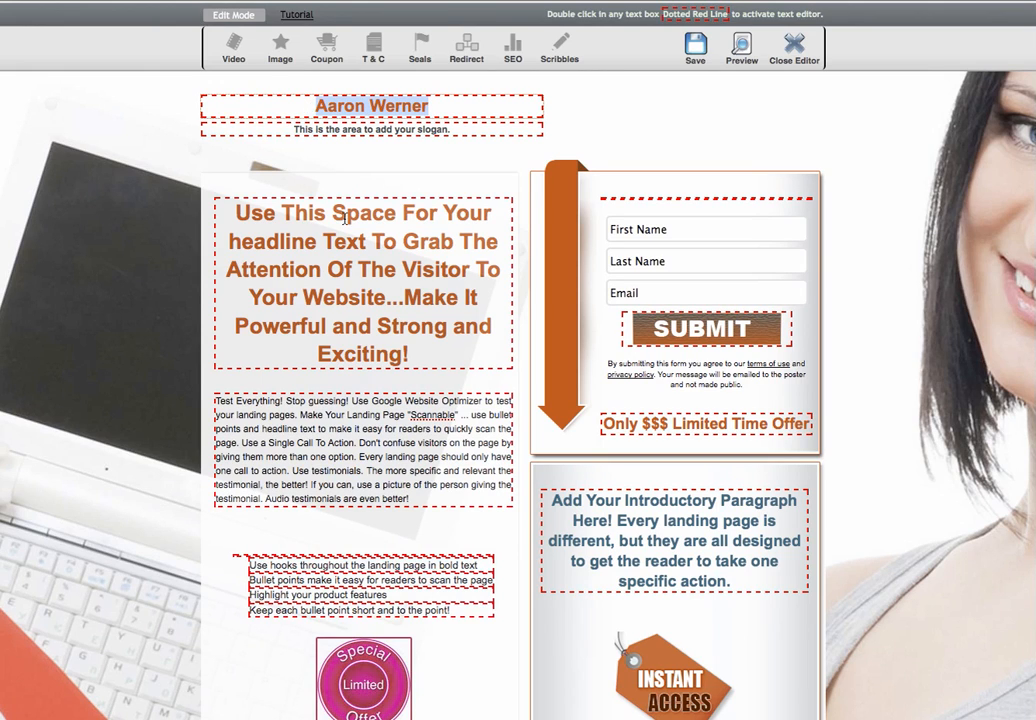
click(243, 220)
drag(243, 220, 432, 352)
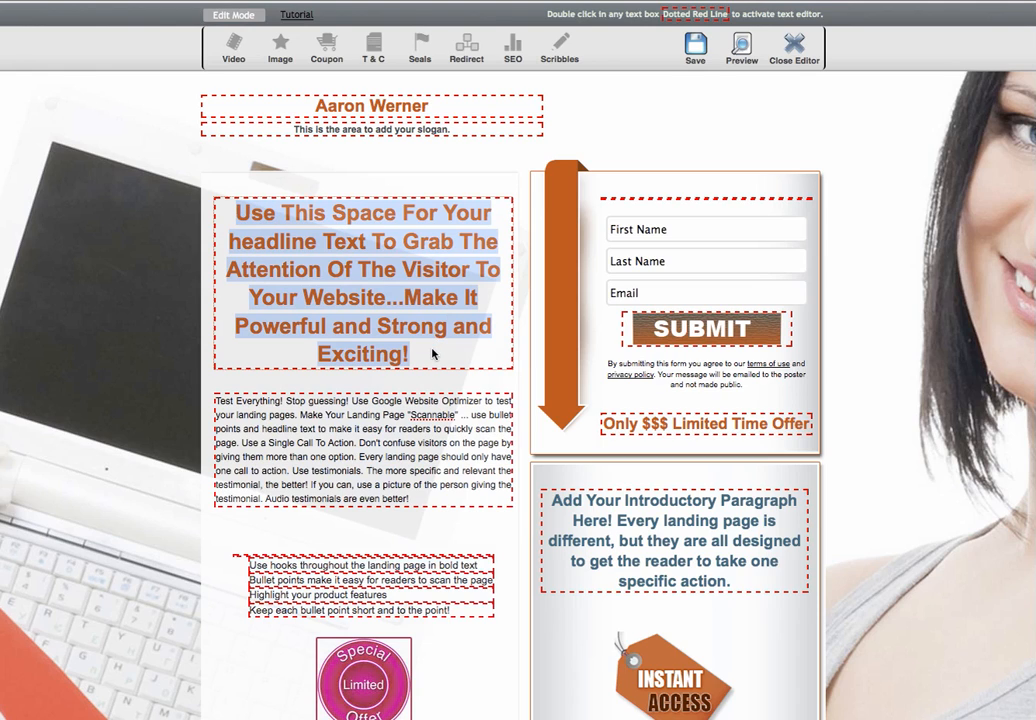
click(341, 405)
drag(217, 402, 411, 459)
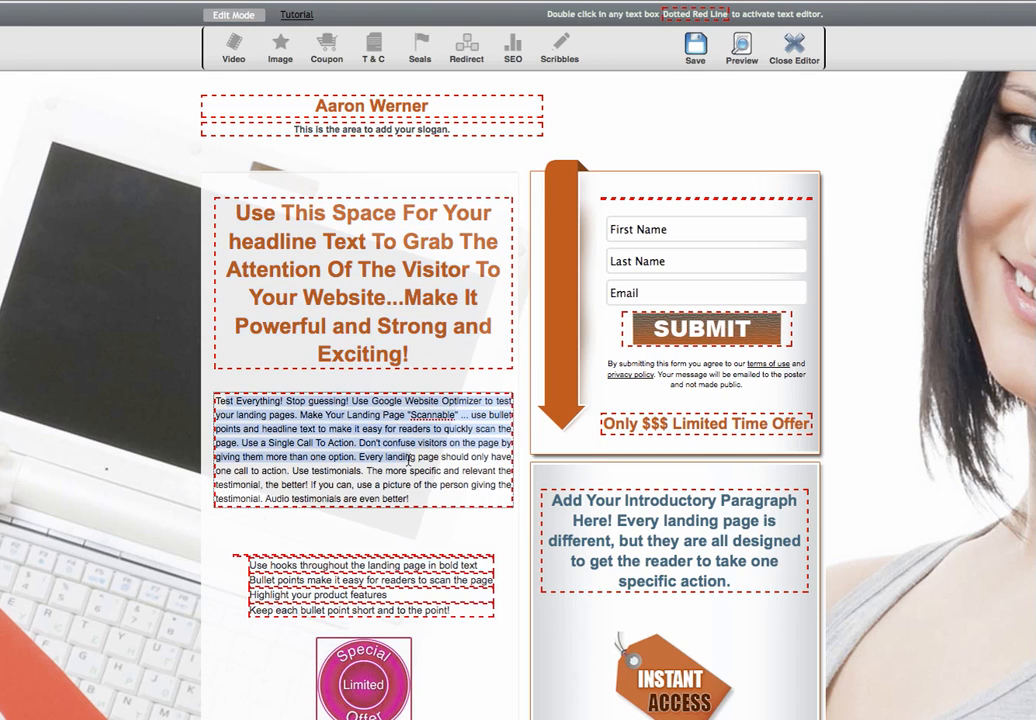
drag(249, 566, 397, 567)
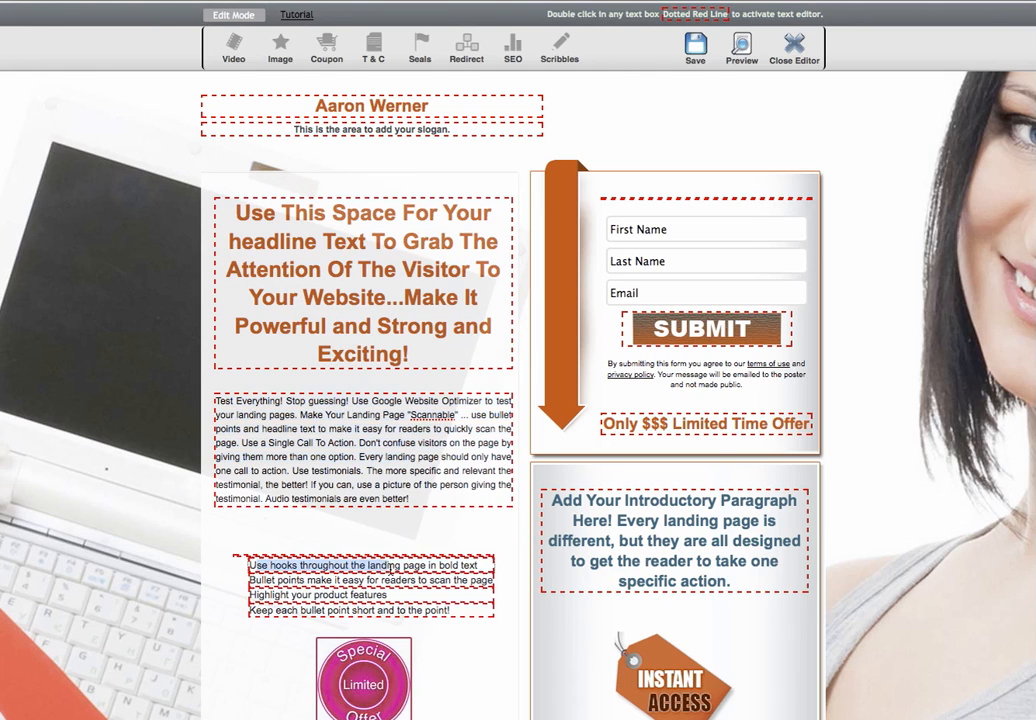
drag(249, 580, 492, 580)
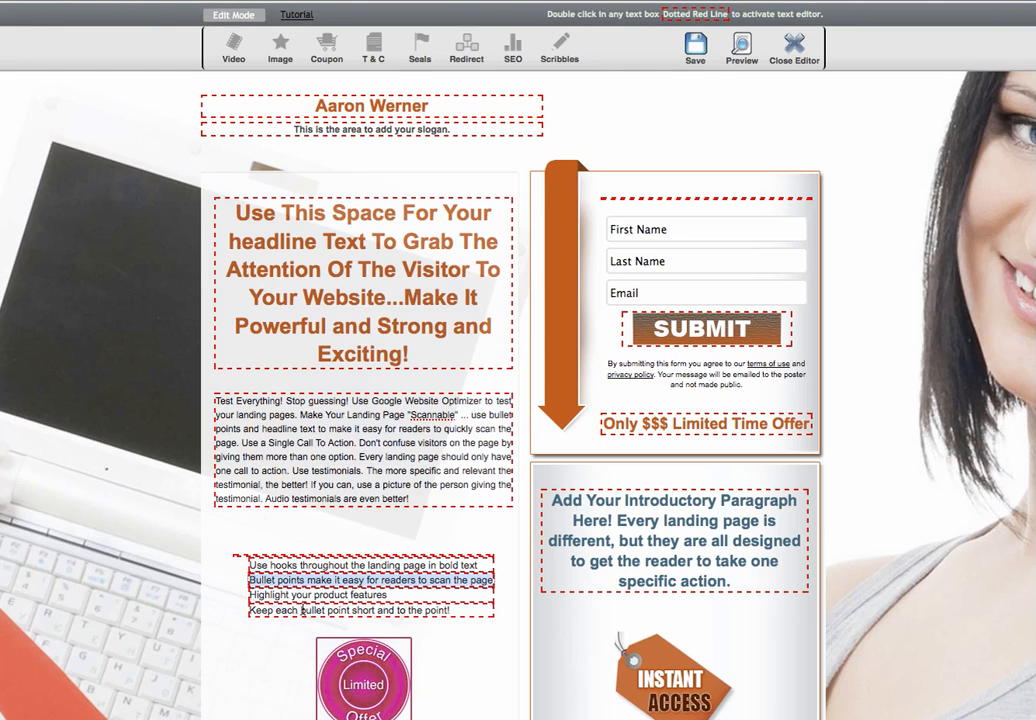
click(583, 502)
drag(556, 500, 748, 579)
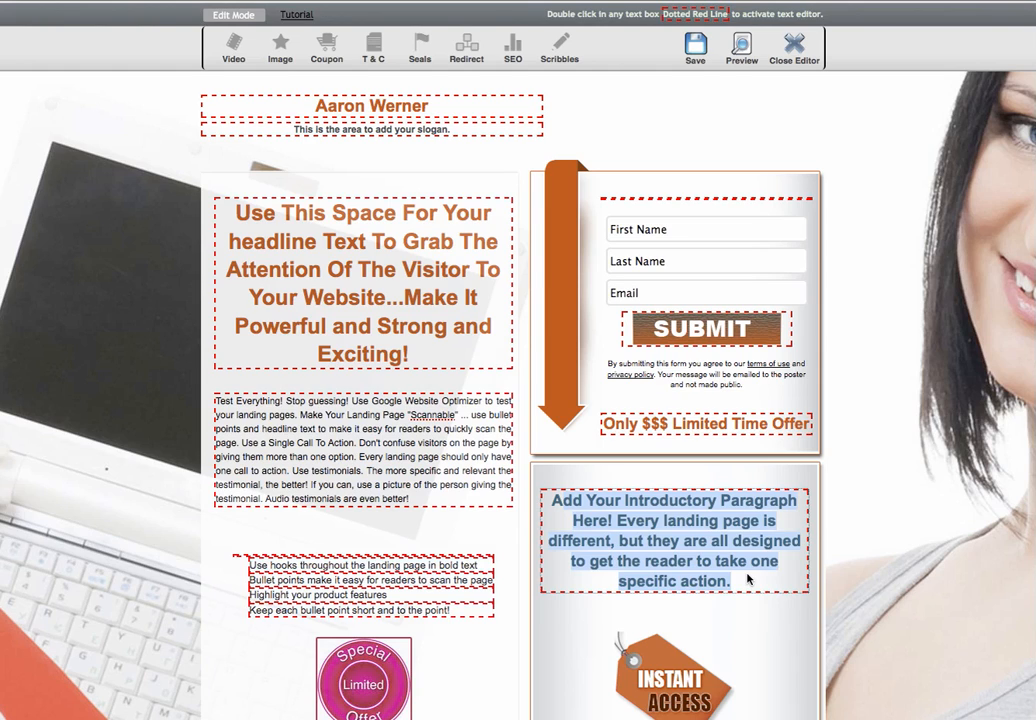
click(733, 427)
drag(604, 426, 768, 427)
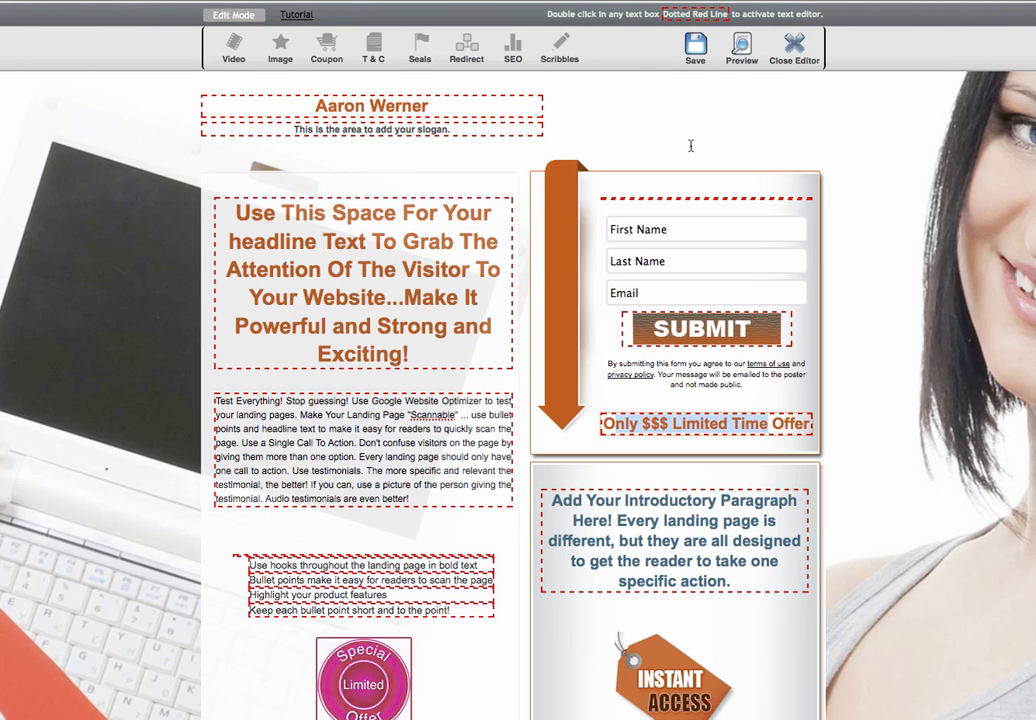
Add the heading "Complete this form.." to the empty text area above the lead form and update the content.
click(663, 201)
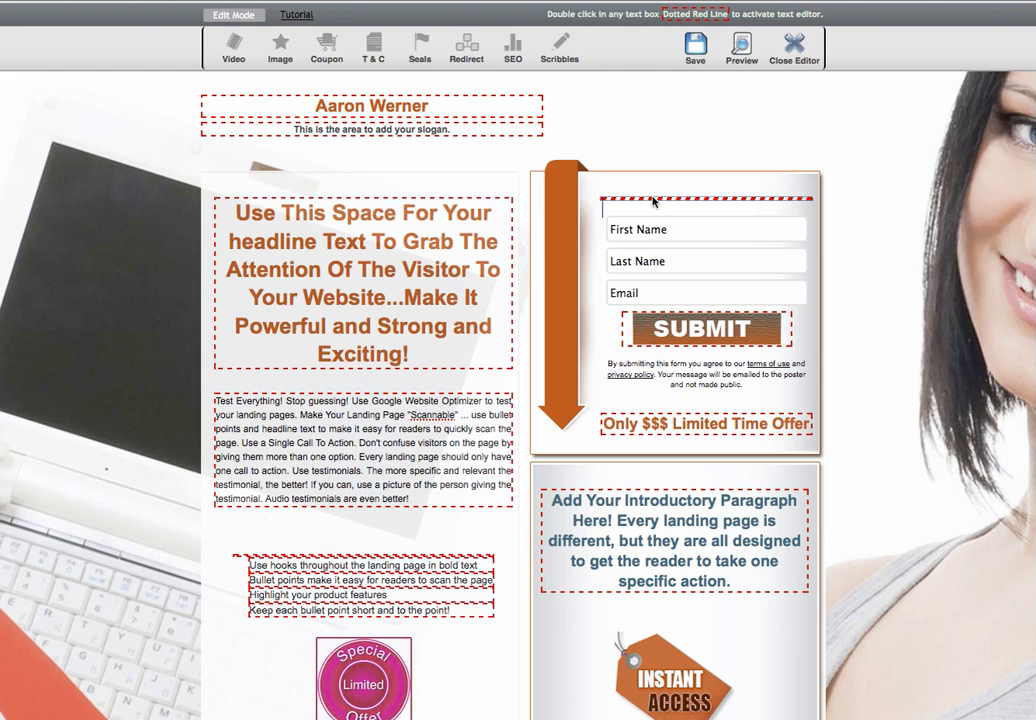
double_click(652, 201)
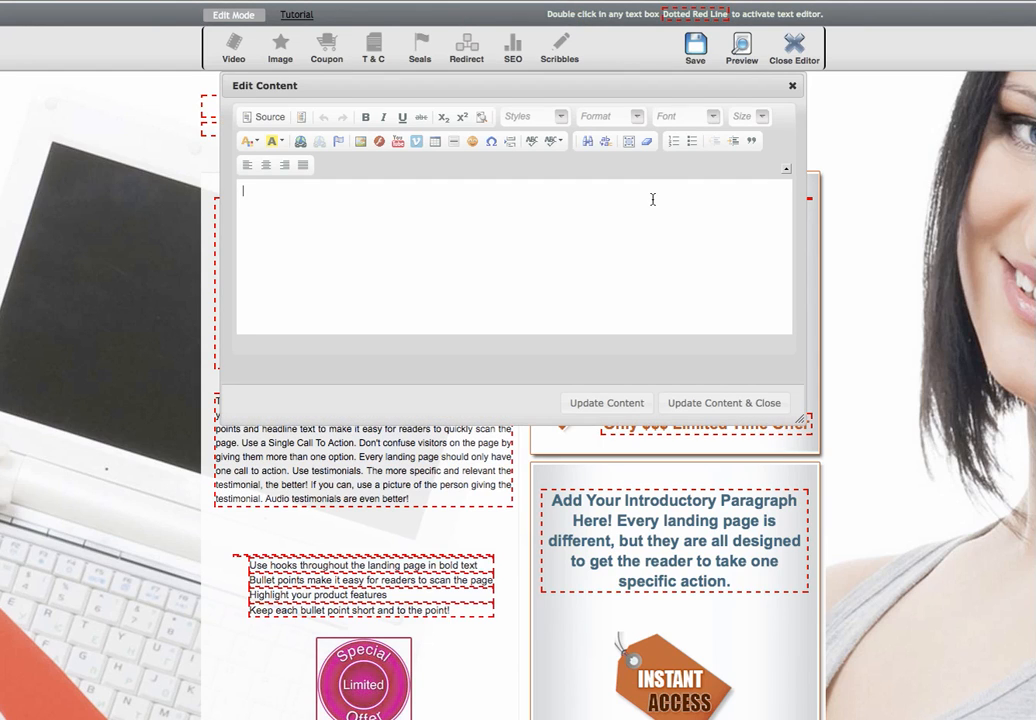
text(Complete t)
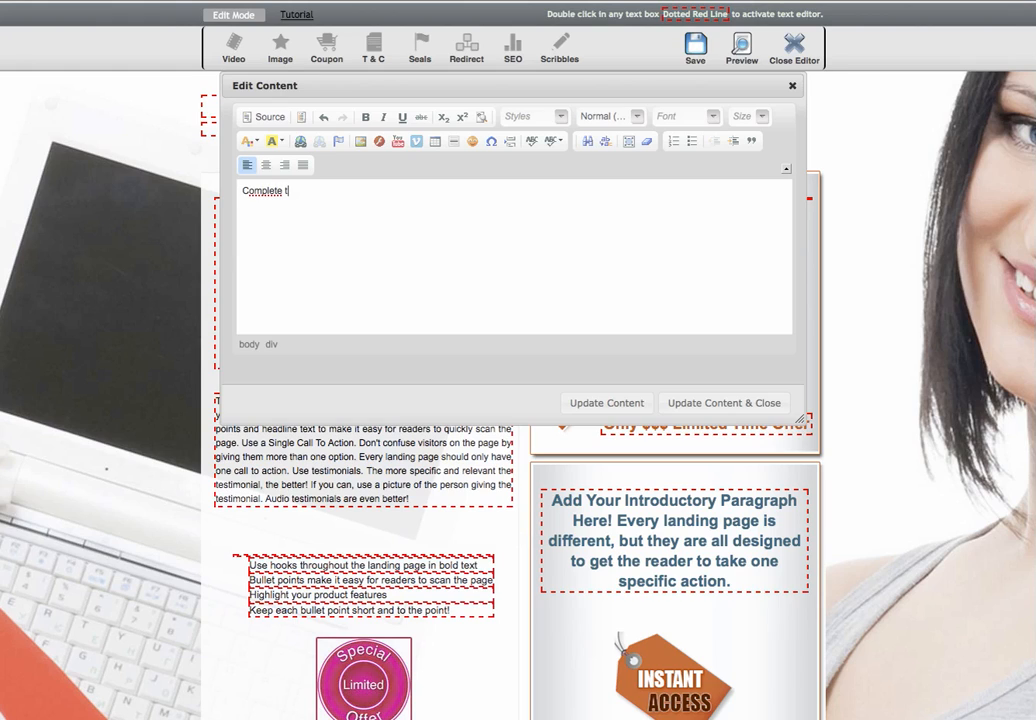
text(his form..)
click(607, 403)
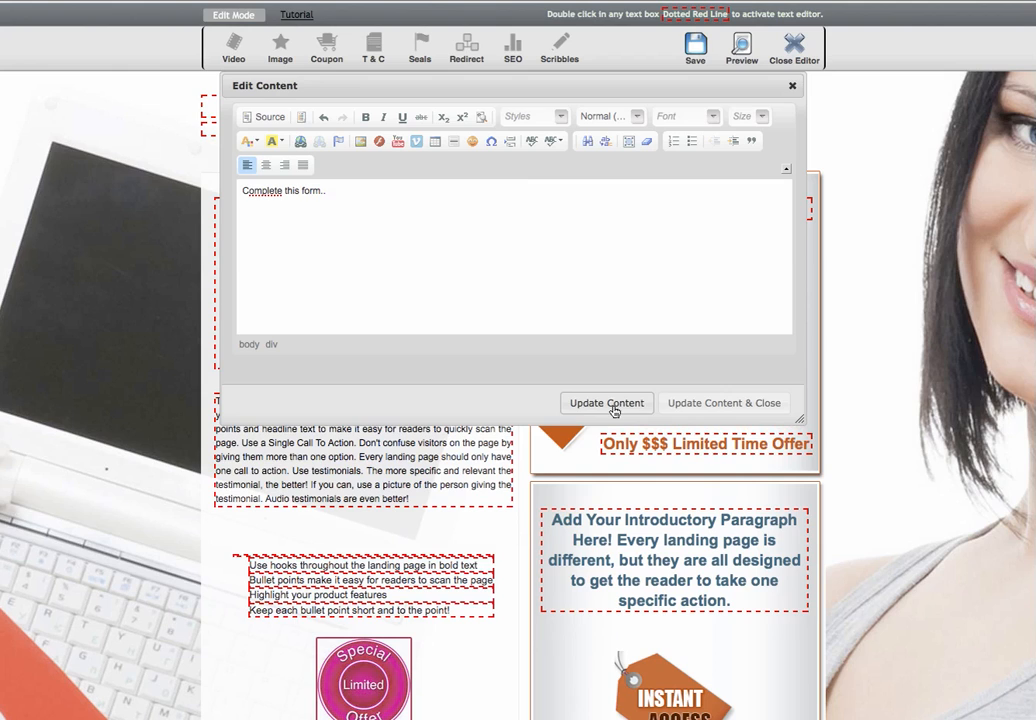
click(687, 402)
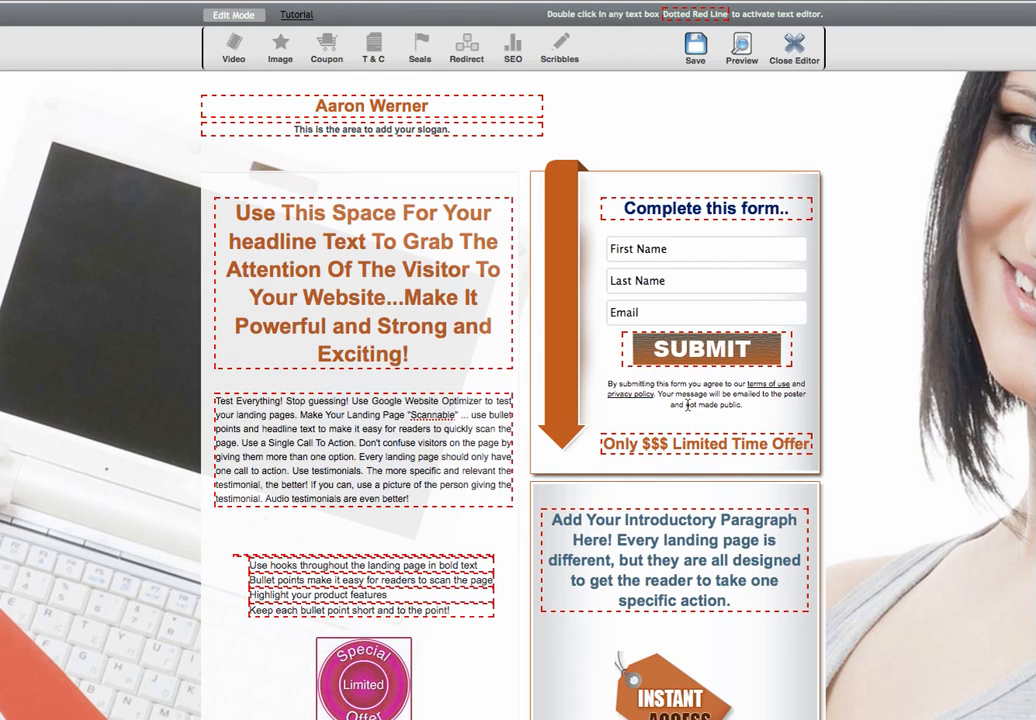
Reopen the form heading in the content editor and give its text a red color and a yellow background.
double_click(762, 208)
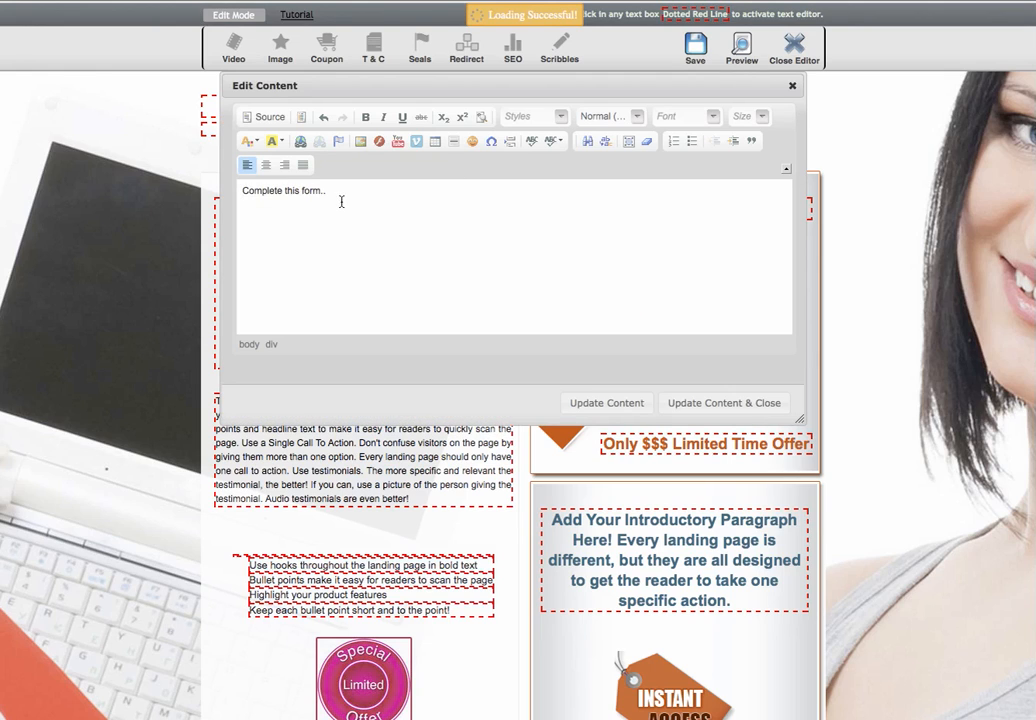
drag(341, 202, 217, 188)
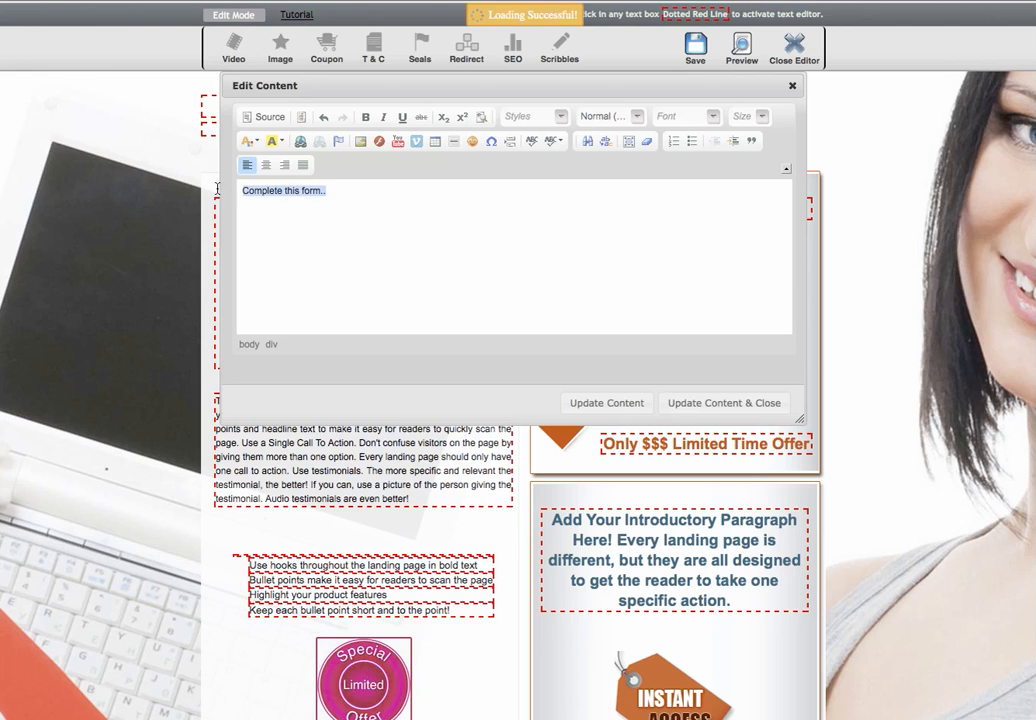
click(253, 142)
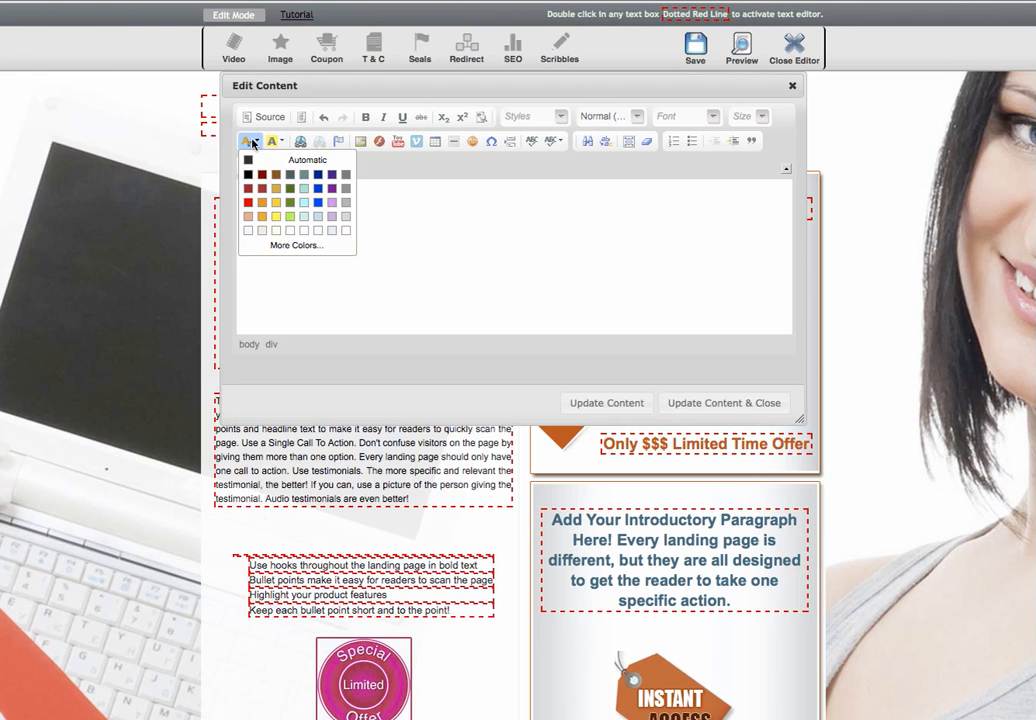
click(249, 205)
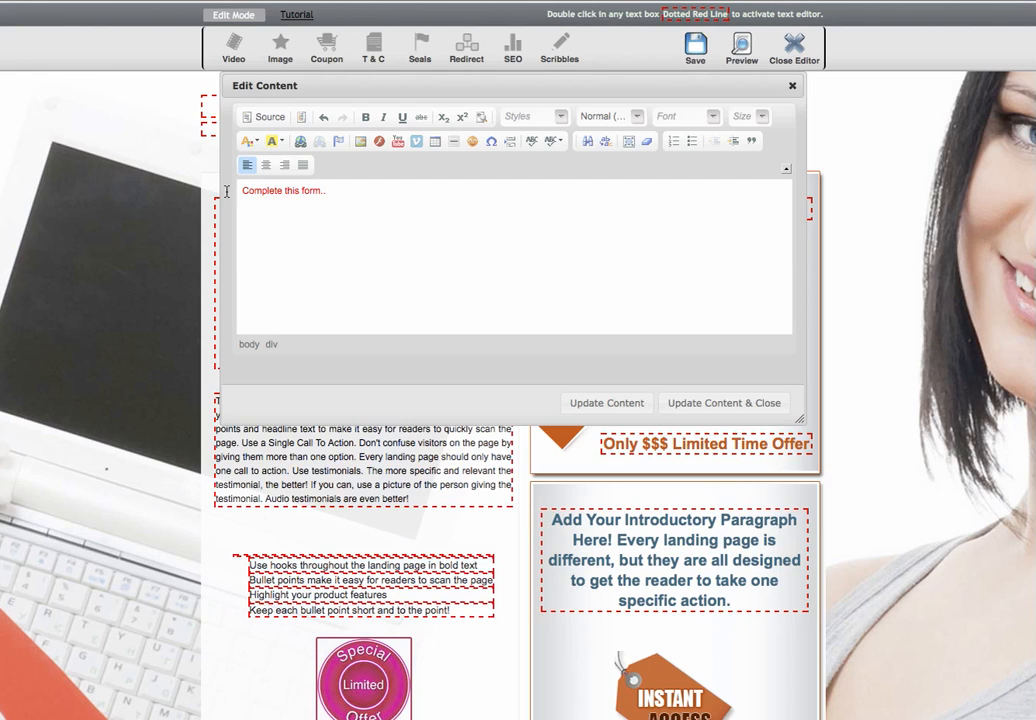
click(272, 141)
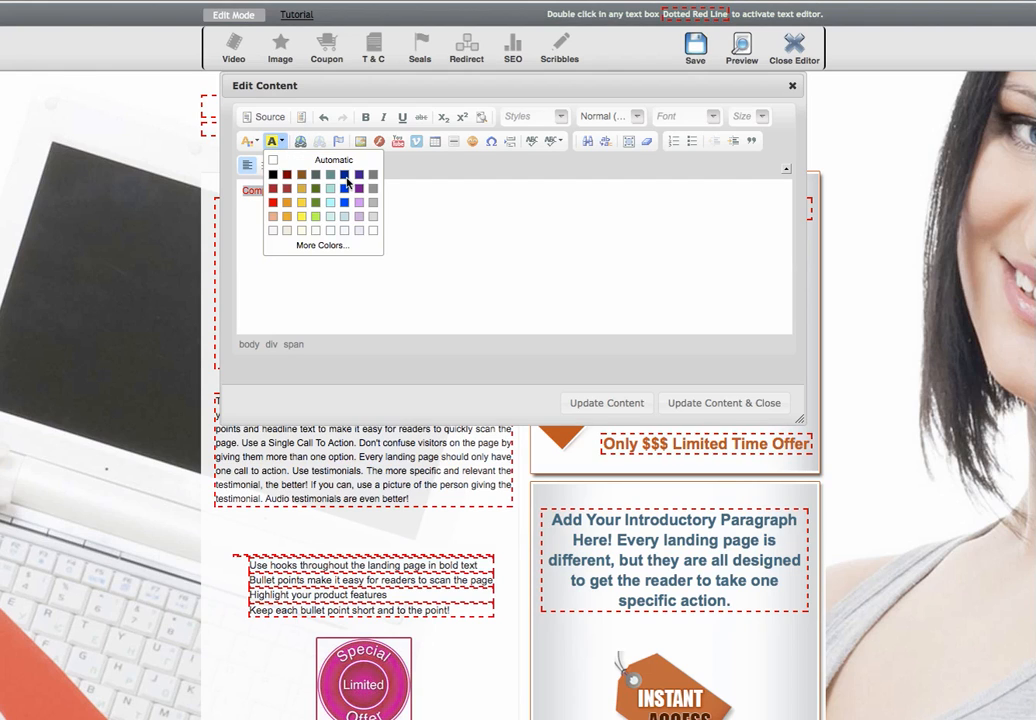
click(309, 216)
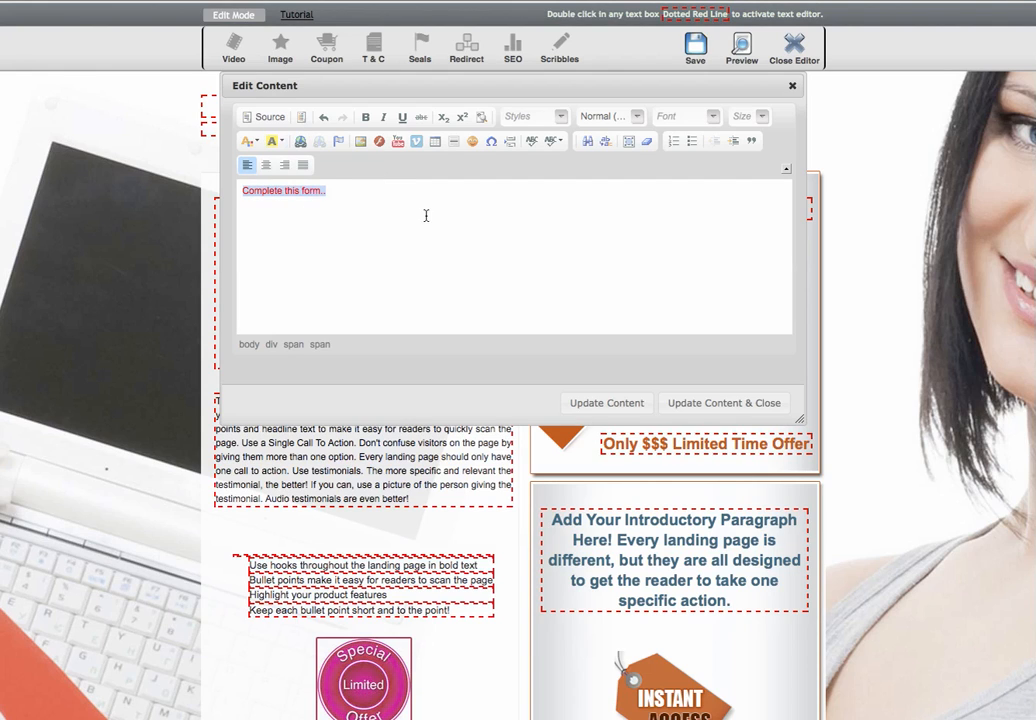
click(426, 215)
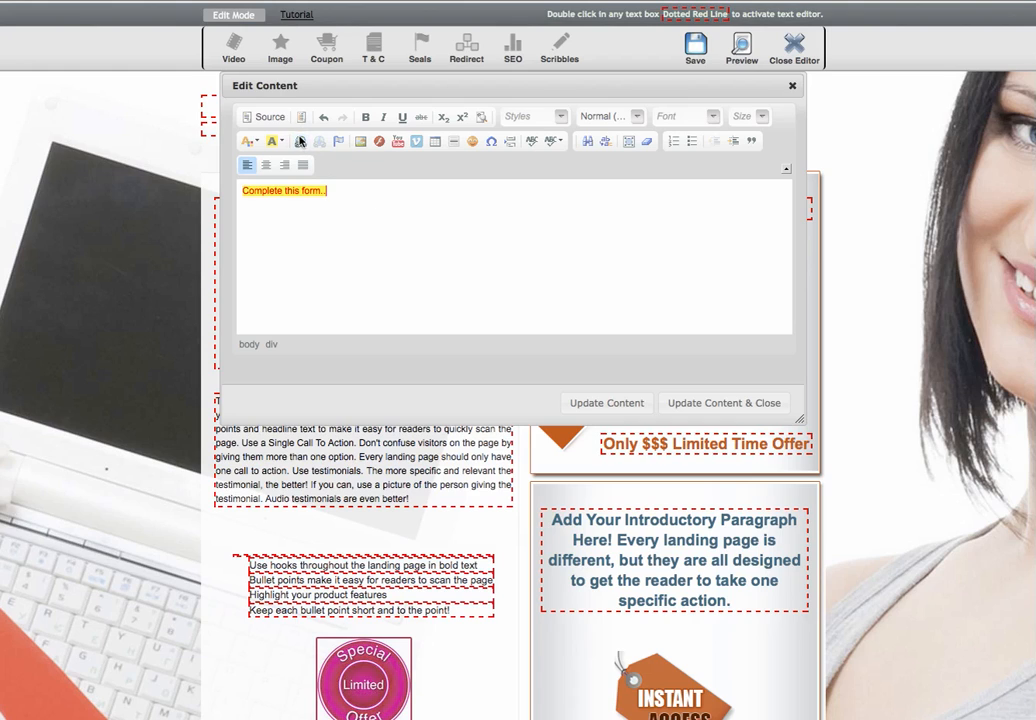
Center the form heading and break it onto a second line before "form..".
click(267, 168)
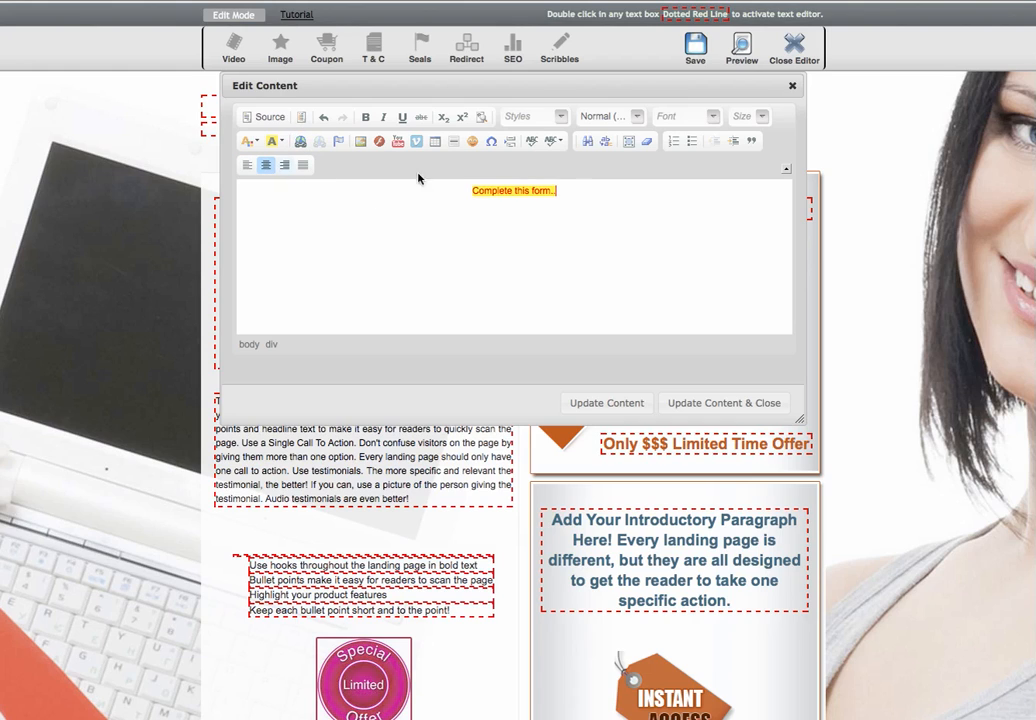
click(528, 190)
key(Return)
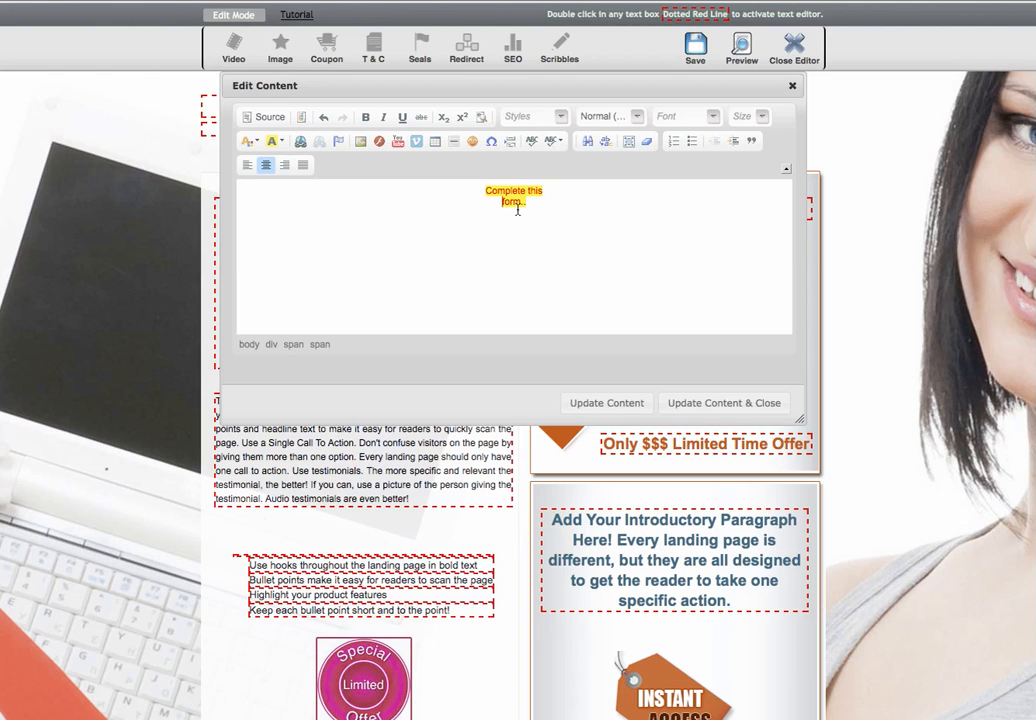
Apply the form heading edits and change the page's product seal to the red 100% Satisfaction Guaranteed seal.
click(706, 403)
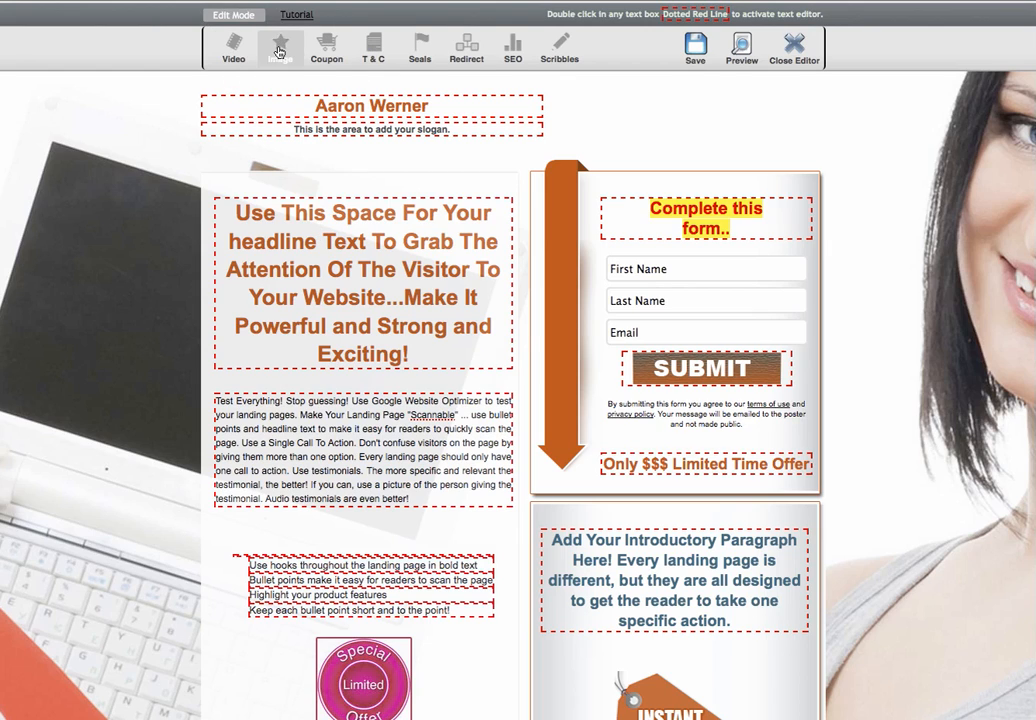
click(422, 60)
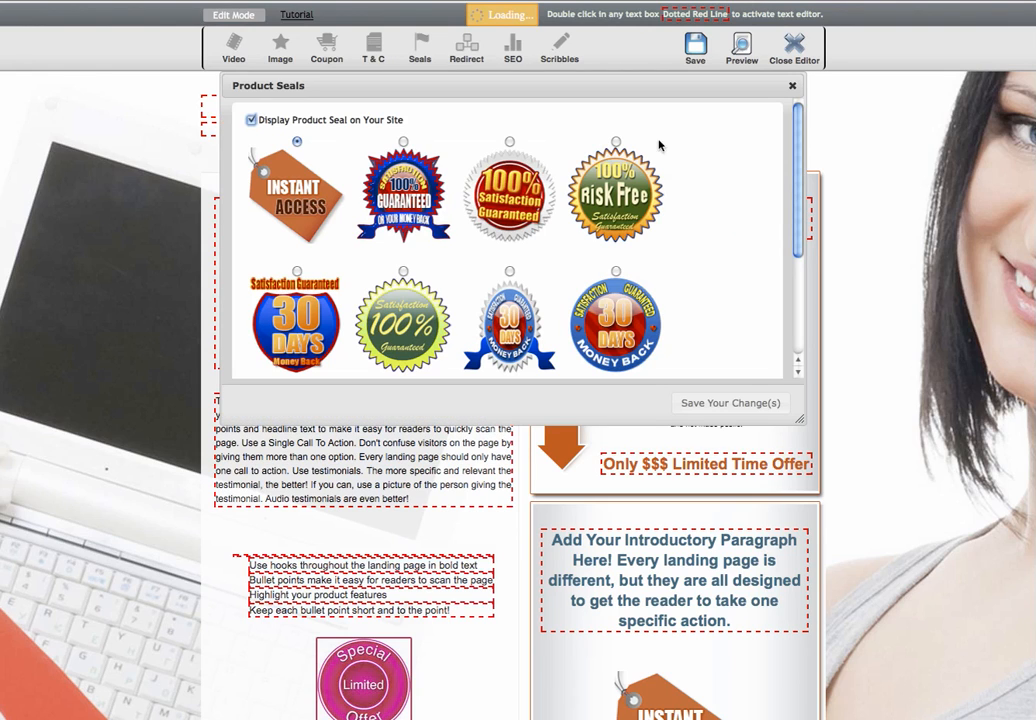
click(509, 141)
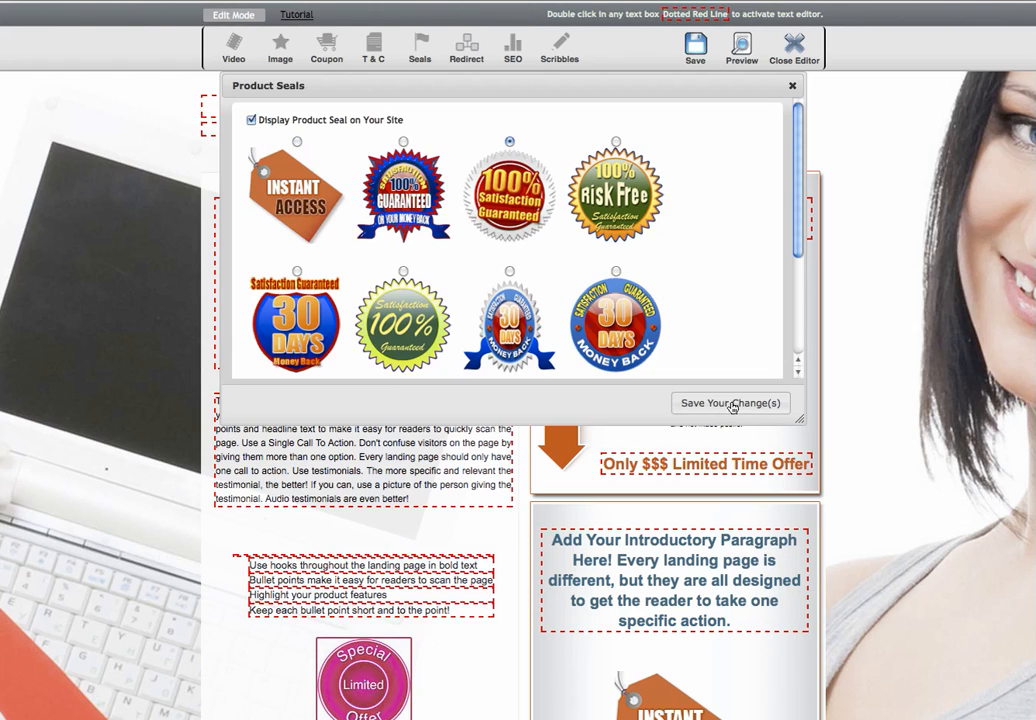
click(732, 405)
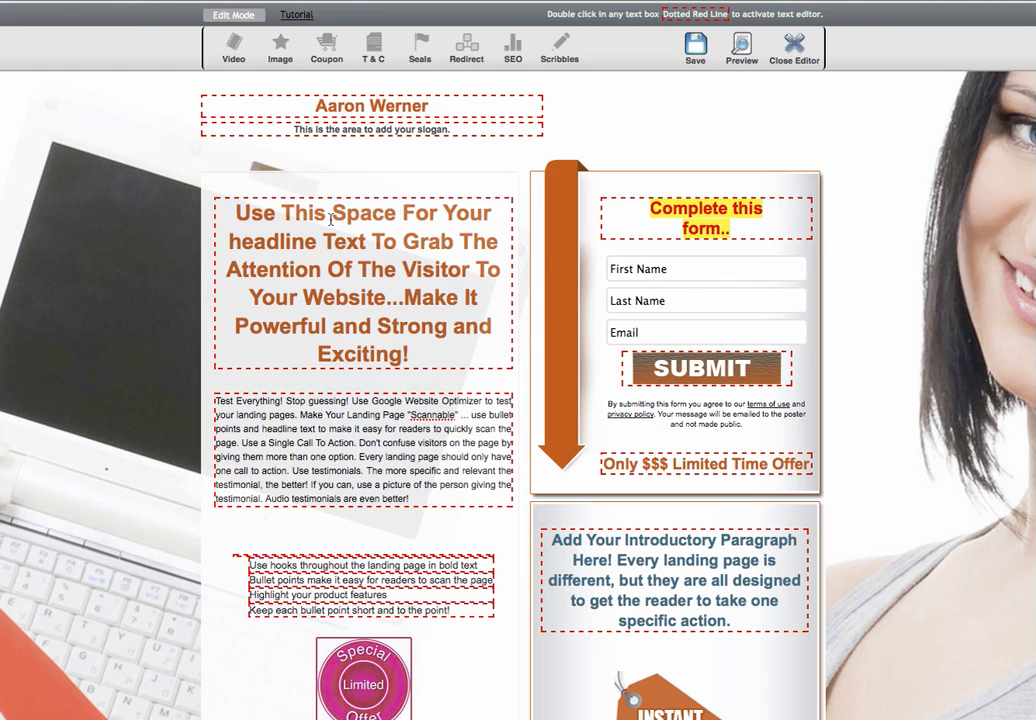
Save the offer page and check it in the preview before closing the page editor.
click(699, 50)
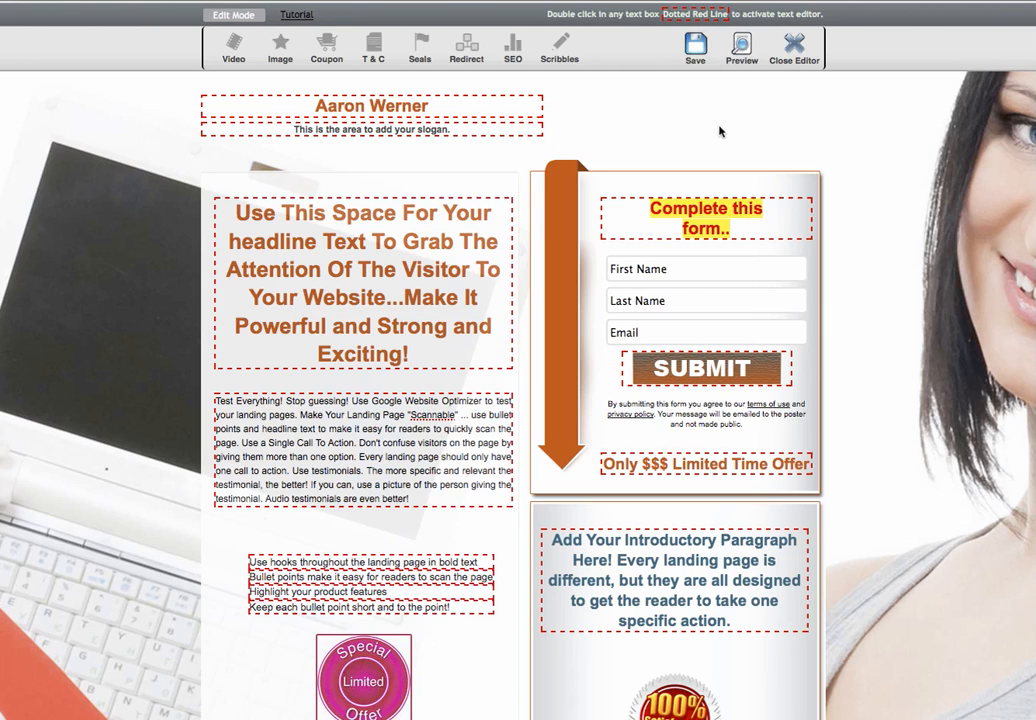
click(746, 47)
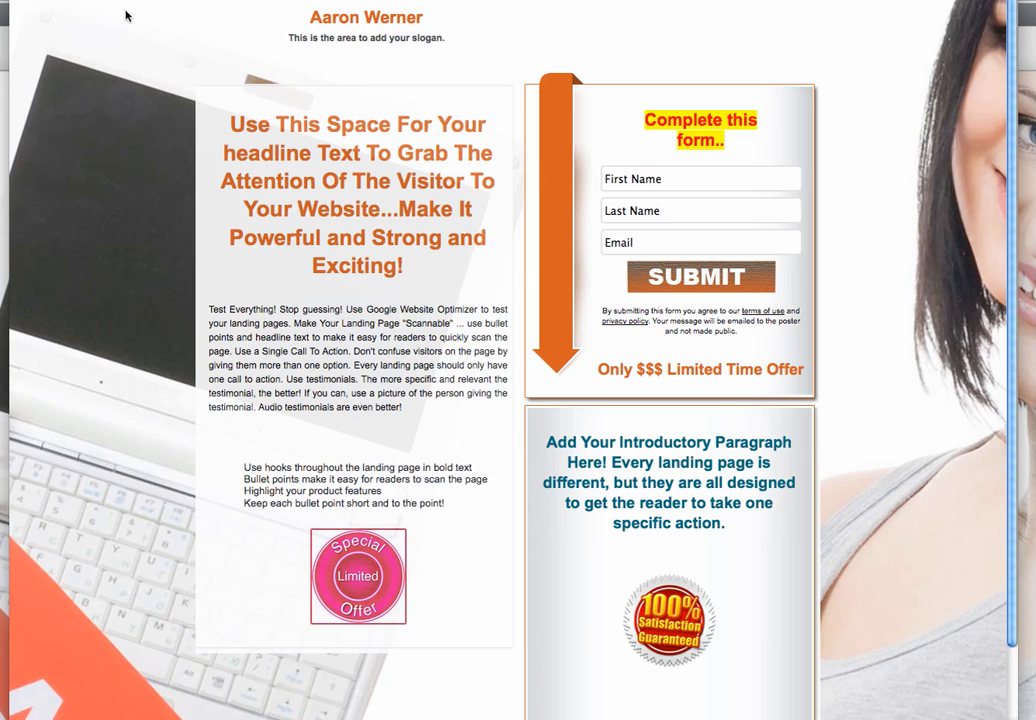
click(20, 2)
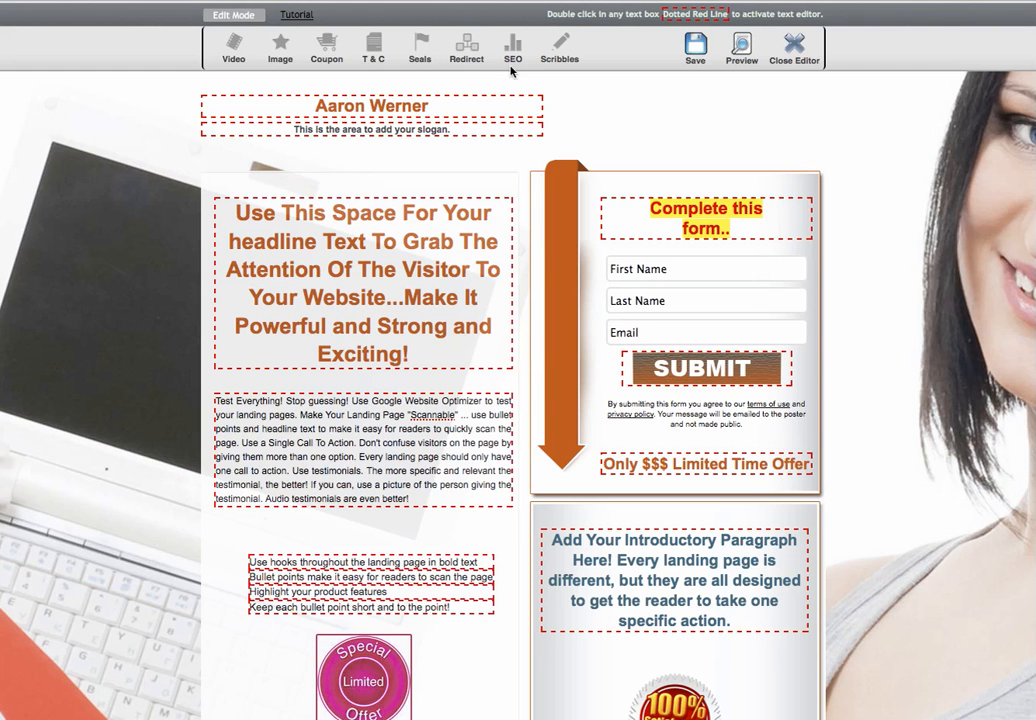
click(790, 47)
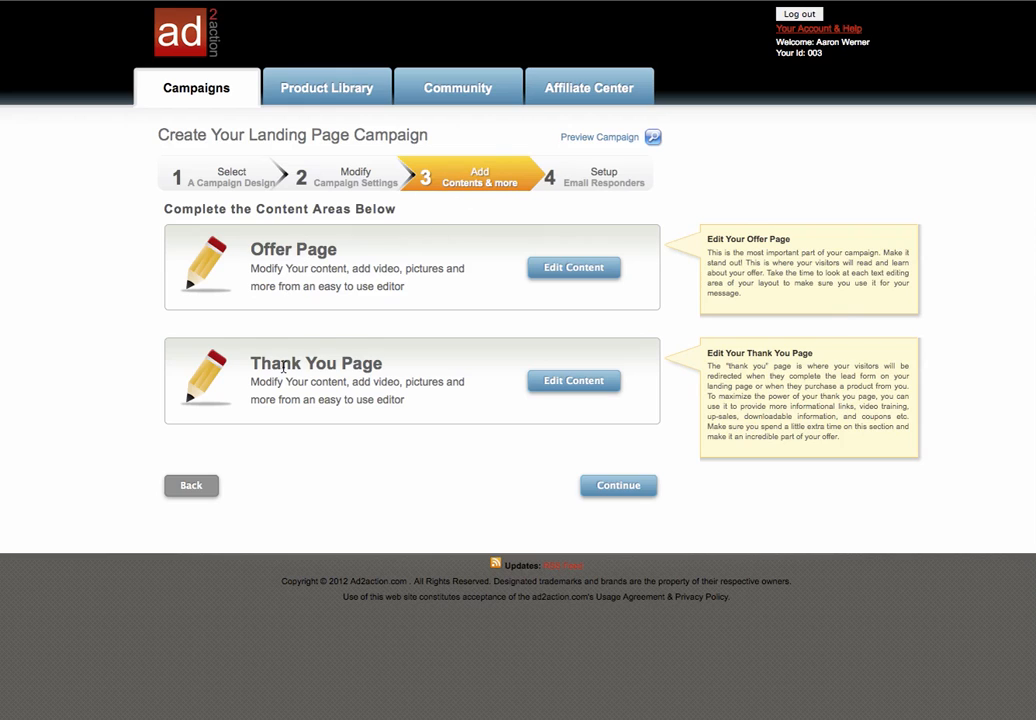
right_click(2, 716)
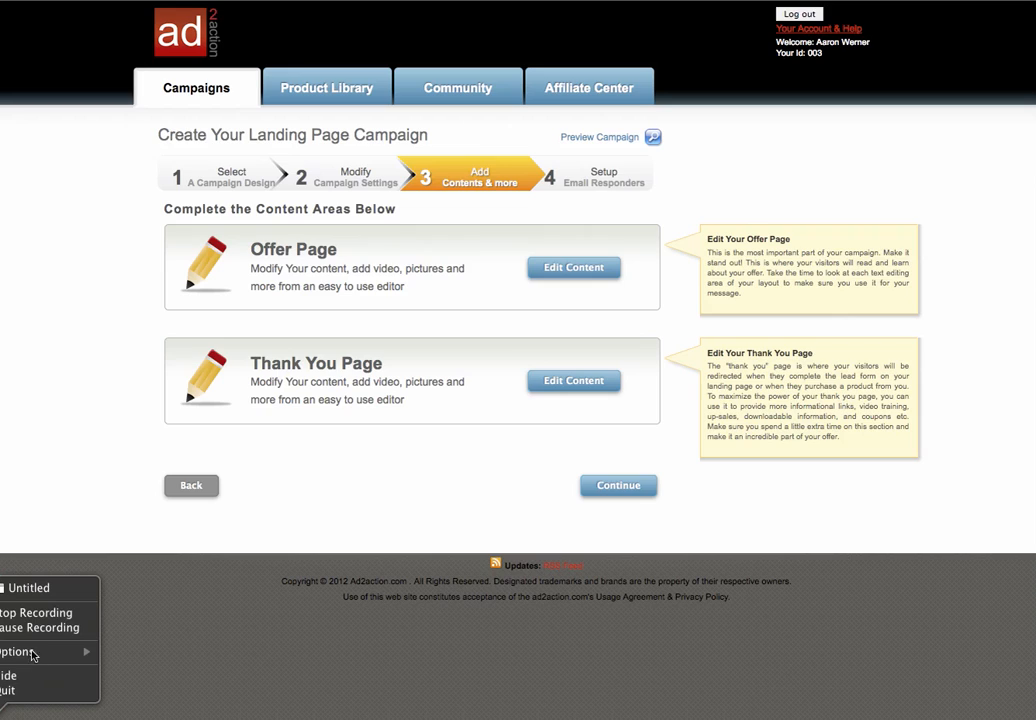